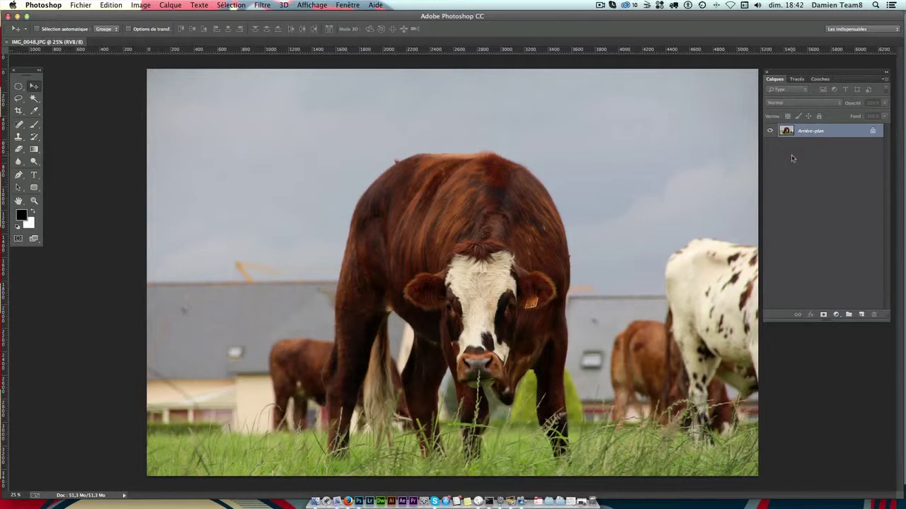
- Apply Levels with input values 16, 1.26 and 219, then compare before and after
left_click(261, 5)
left_click(268, 7)
key("ctrl+l")
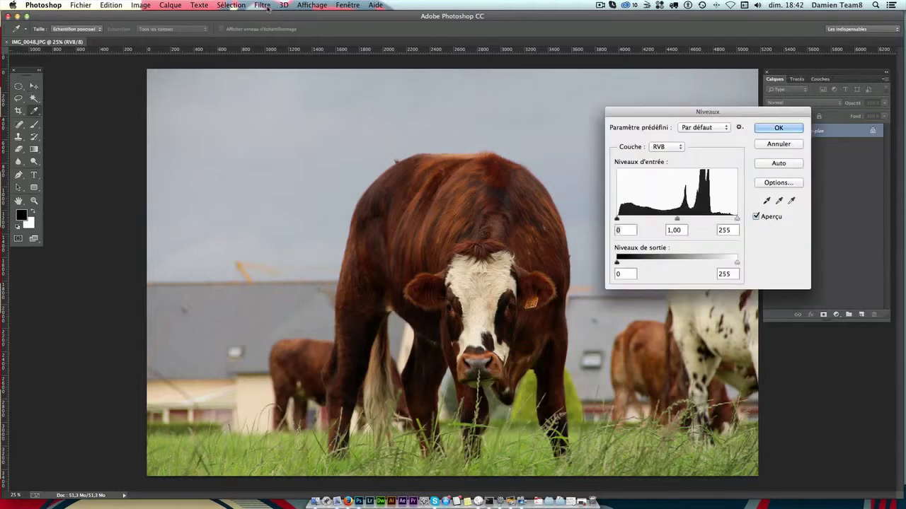
mouse_move(697, 111)
left_mouse_down()
mouse_move(749, 181)
mouse_move(664, 82)
mouse_move(658, 90)
mouse_move(722, 182)
mouse_move(706, 171)
left_mouse_up()
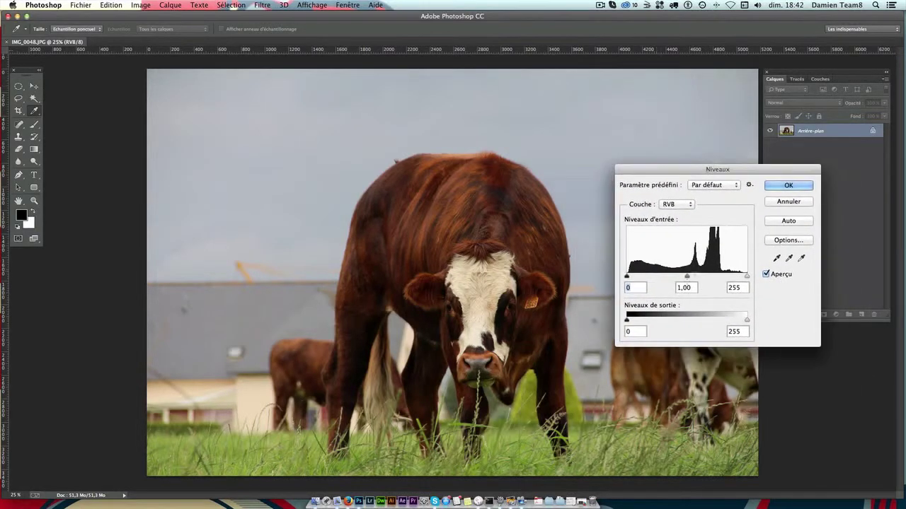
left_click_drag(627, 276, 632, 278)
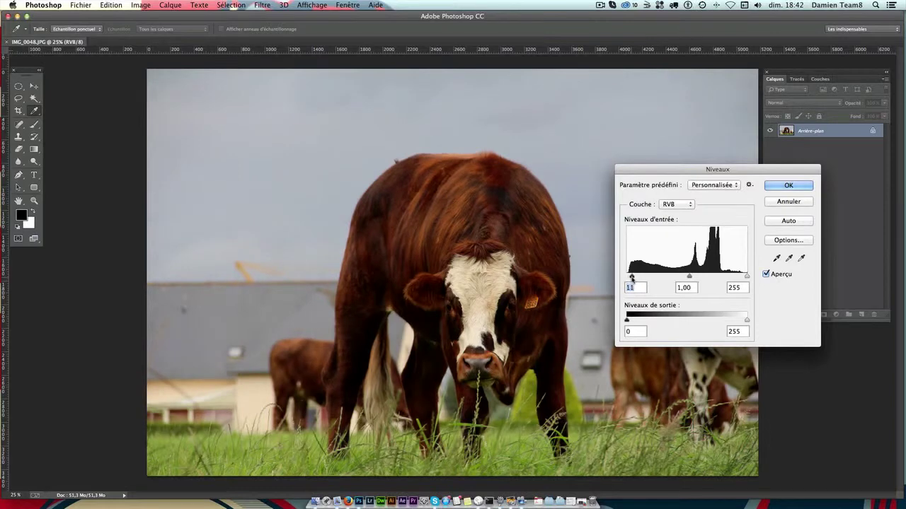
left_click_drag(746, 278, 731, 278)
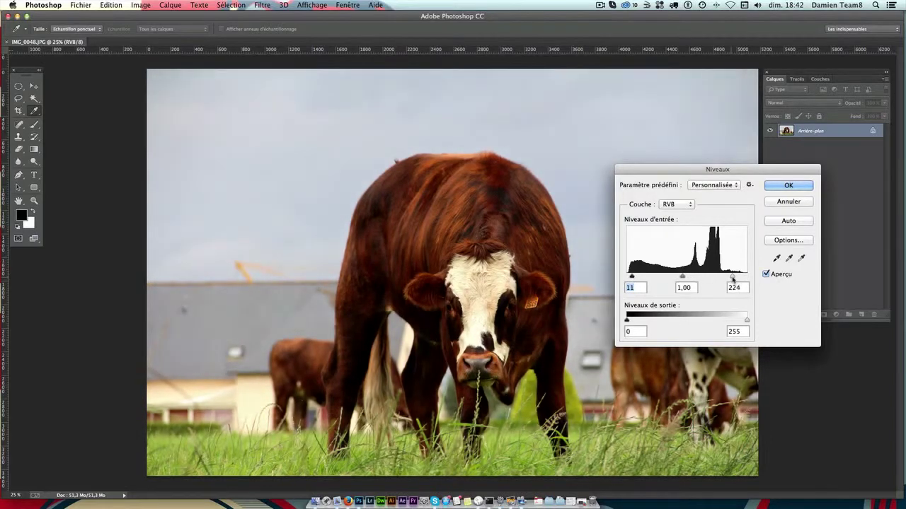
mouse_move(731, 278)
left_mouse_down()
mouse_move(712, 278)
mouse_move(746, 278)
mouse_move(634, 277)
left_mouse_up()
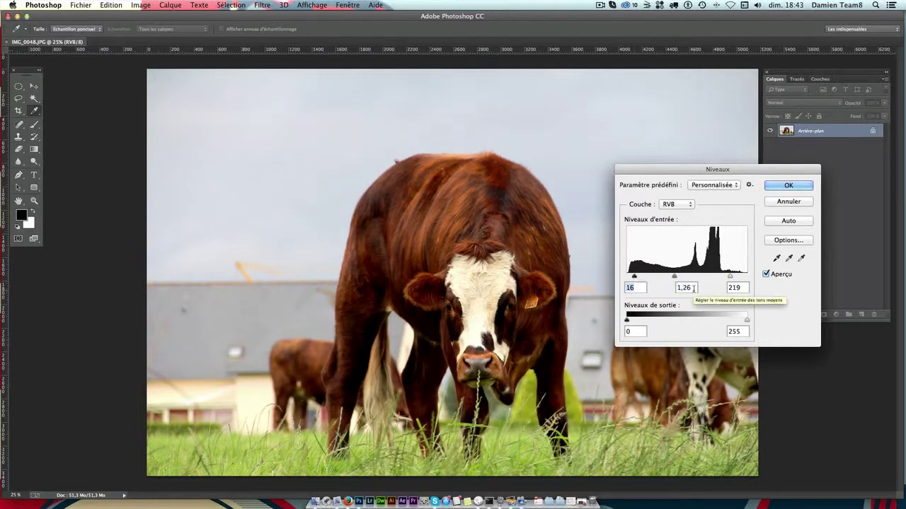
key("Return")
key("ctrl+z")
- In Lens Correction's Custom settings, set Vignette Amount -90 and Midpoint +55, and apply
key("ctrl+z")
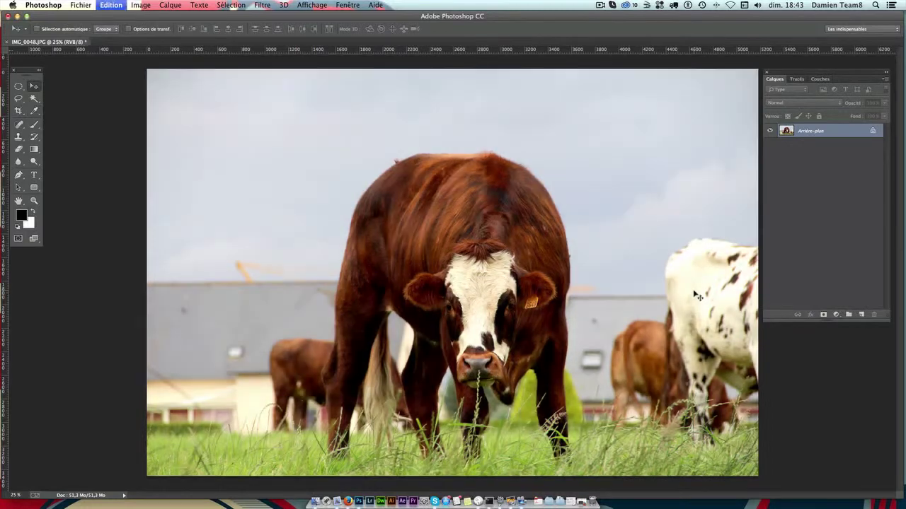
key("ctrl+z")
key("ctrl+z")
key("ctrl+z")
key("ctrl+z")
left_click(263, 5)
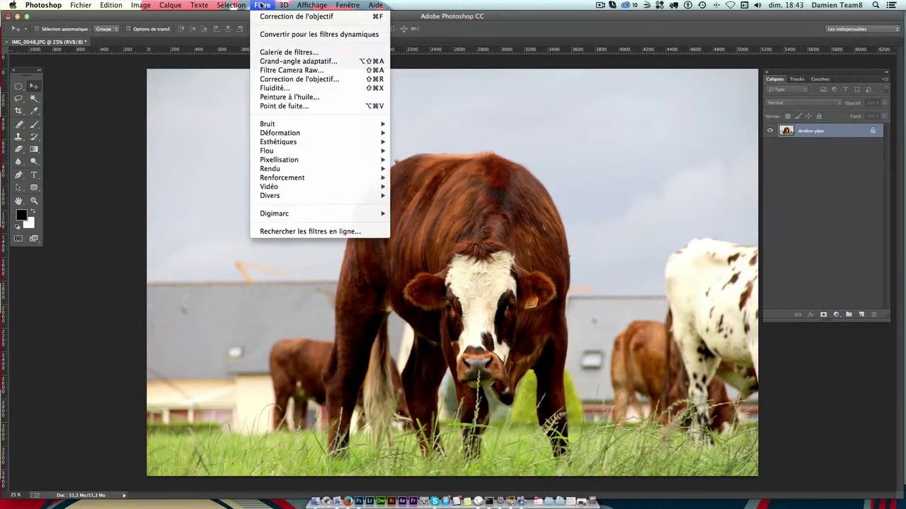
left_click(320, 81)
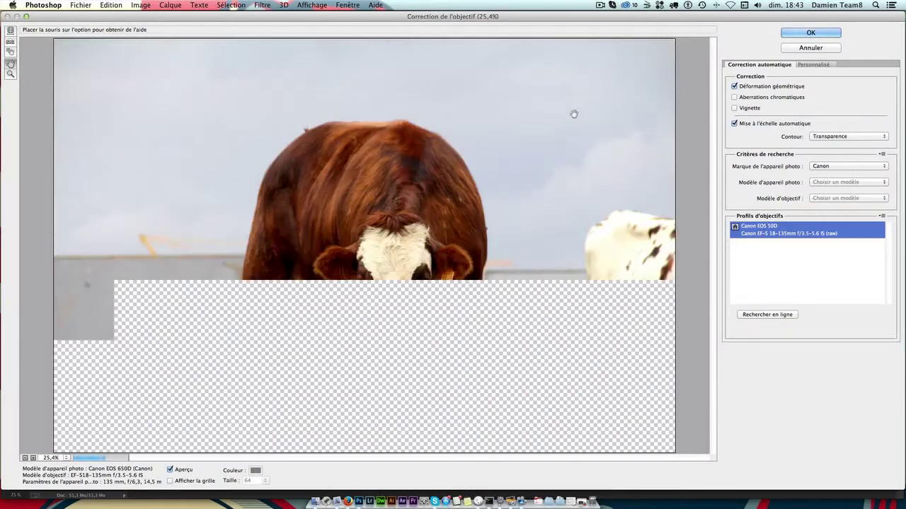
left_click(813, 65)
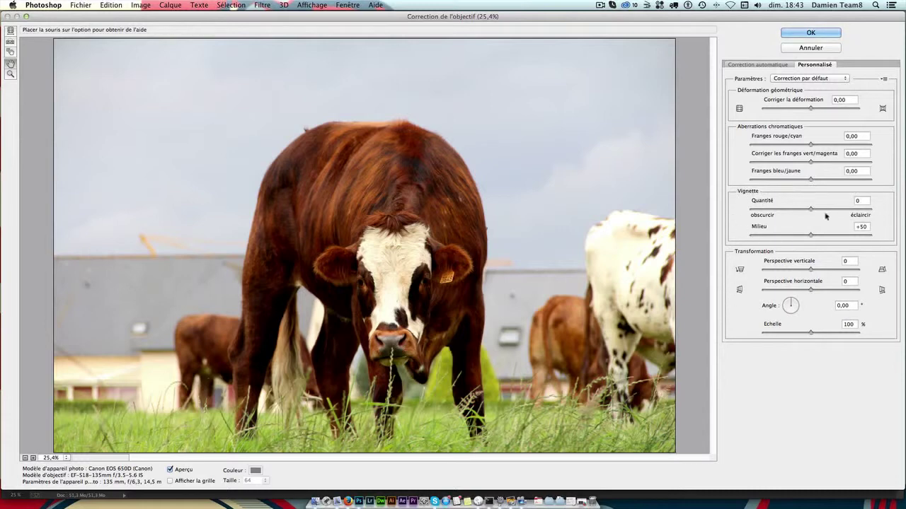
left_click_drag(811, 210, 781, 211)
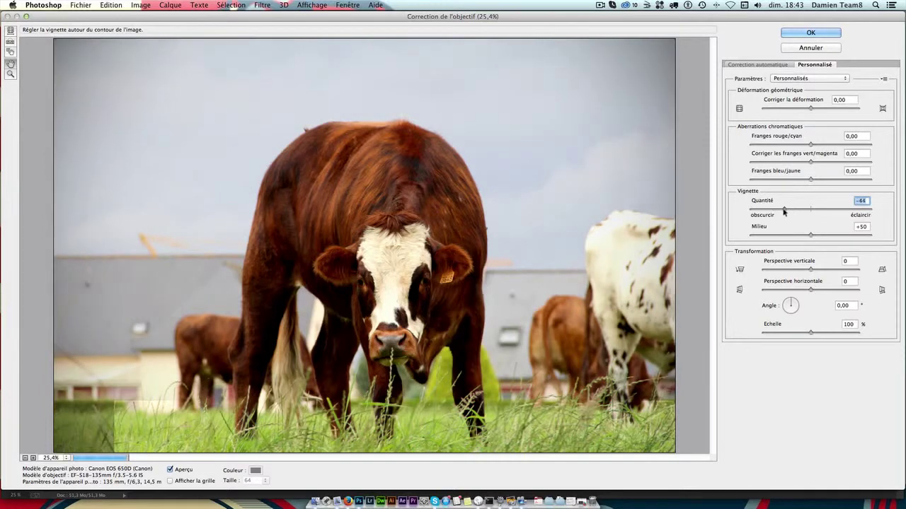
left_click_drag(781, 211, 759, 213)
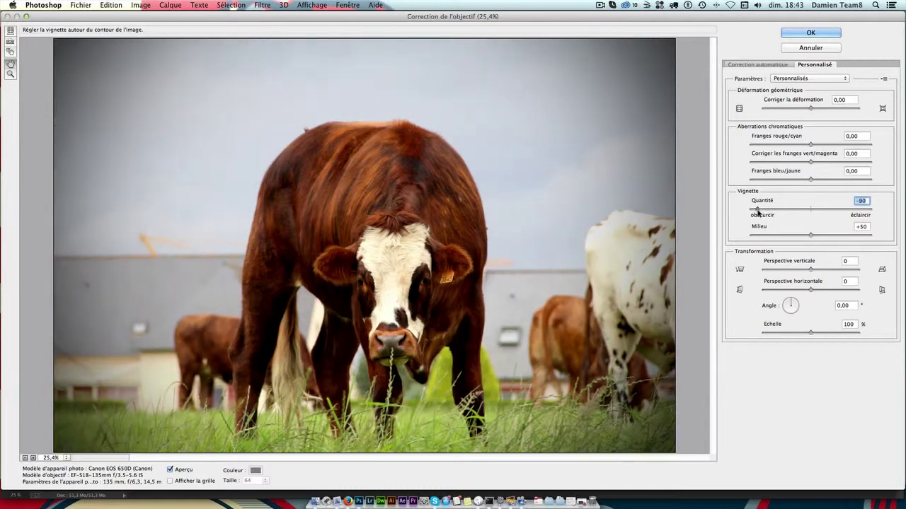
mouse_move(809, 236)
left_mouse_down()
mouse_move(750, 238)
mouse_move(856, 239)
left_mouse_up()
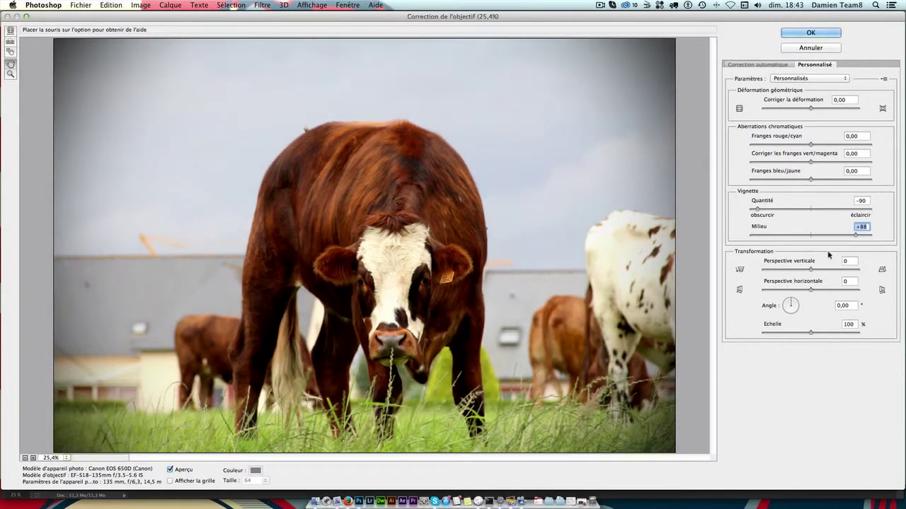
mouse_move(854, 236)
left_mouse_down()
mouse_move(812, 237)
mouse_move(848, 237)
left_mouse_up()
left_click_drag(849, 236, 816, 237)
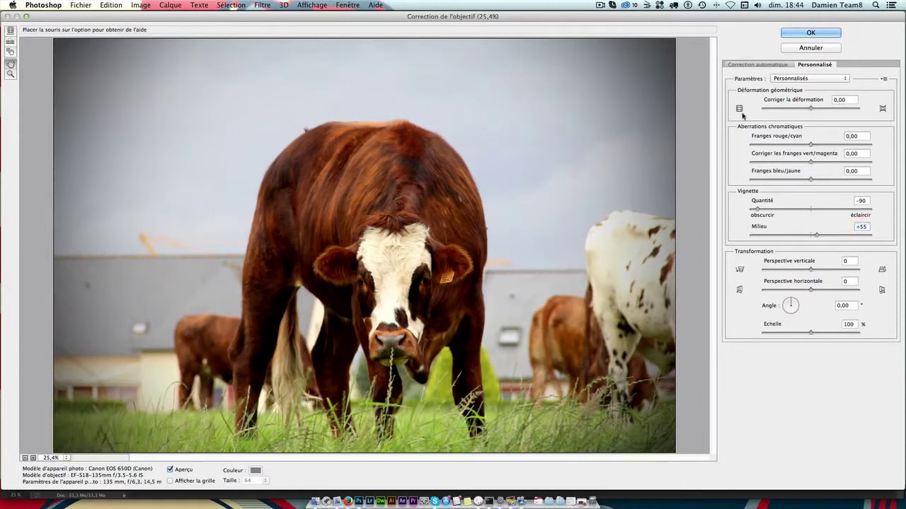
left_click(808, 35)
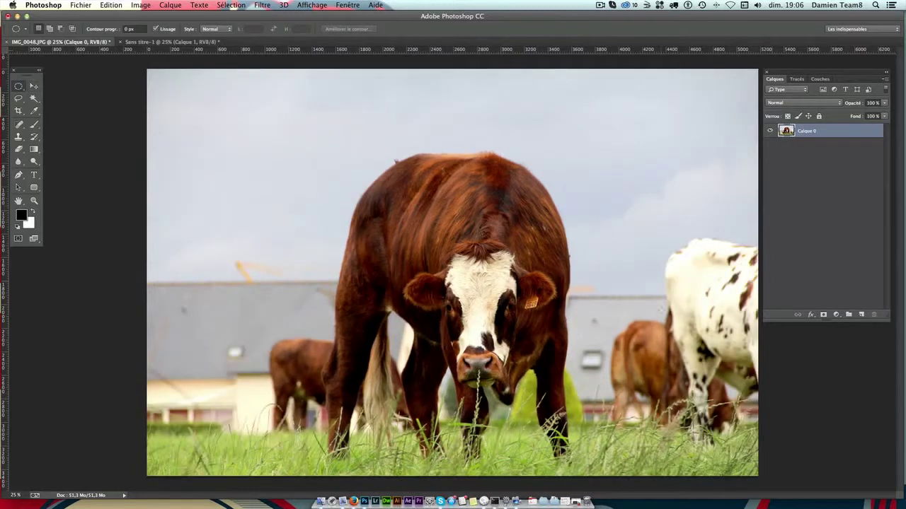
- Compare without the vignette, then paste the un-vignetted photo as Calque 1 above Calque 0
key("ctrl+z")
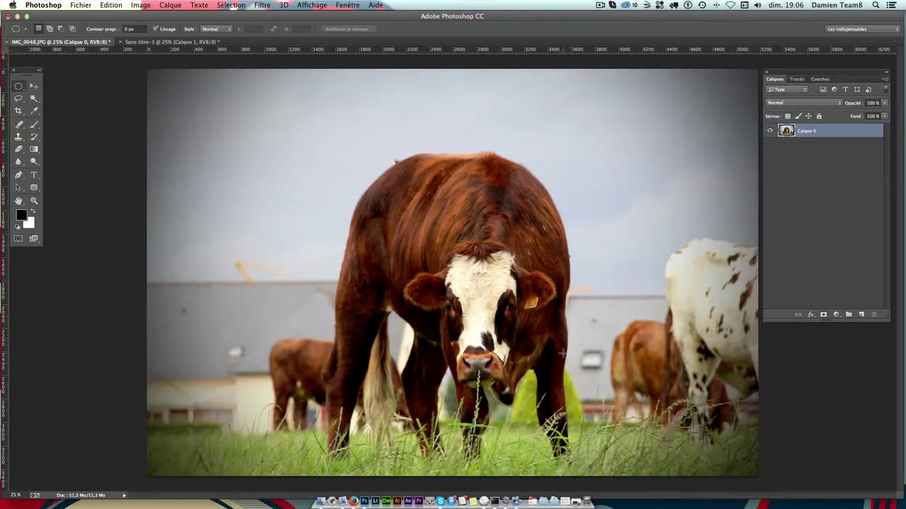
key("ctrl+z")
key("ctrl+z")
key("ctrl+z")
key("ctrl+z")
key("ctrl+z")
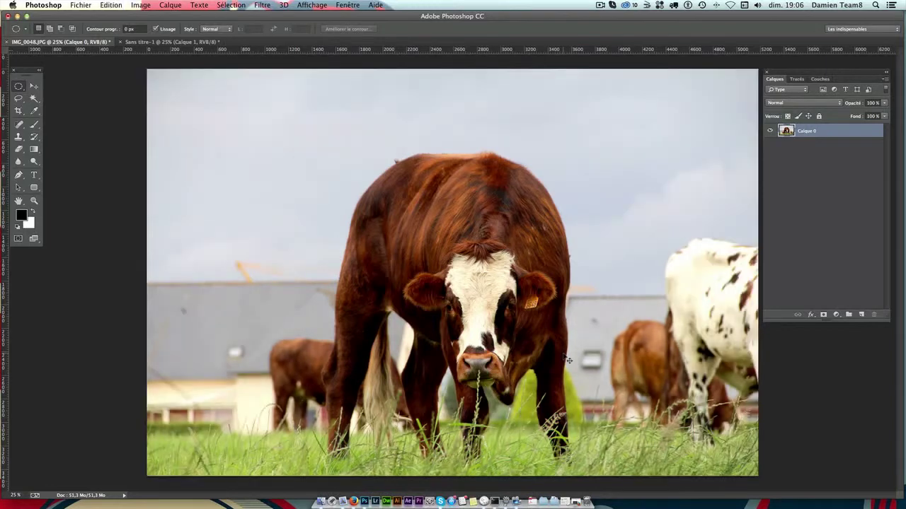
key("ctrl+z")
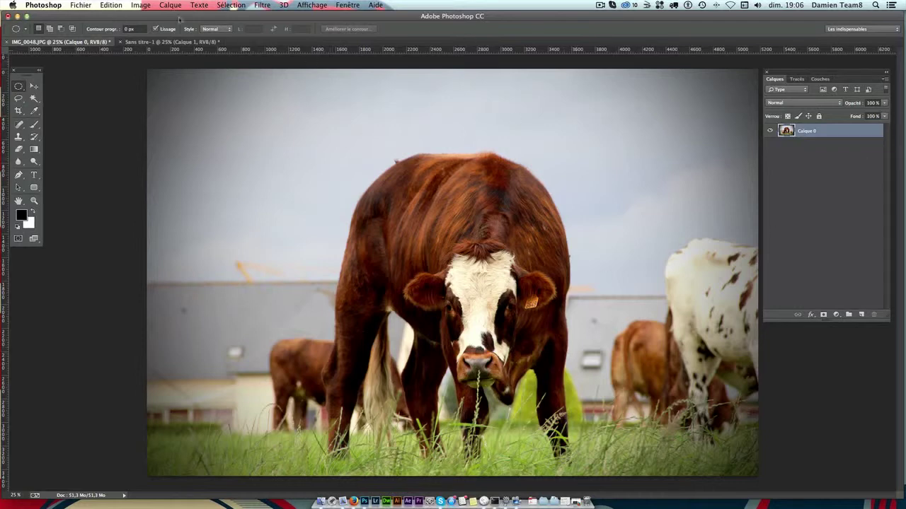
left_click(145, 42)
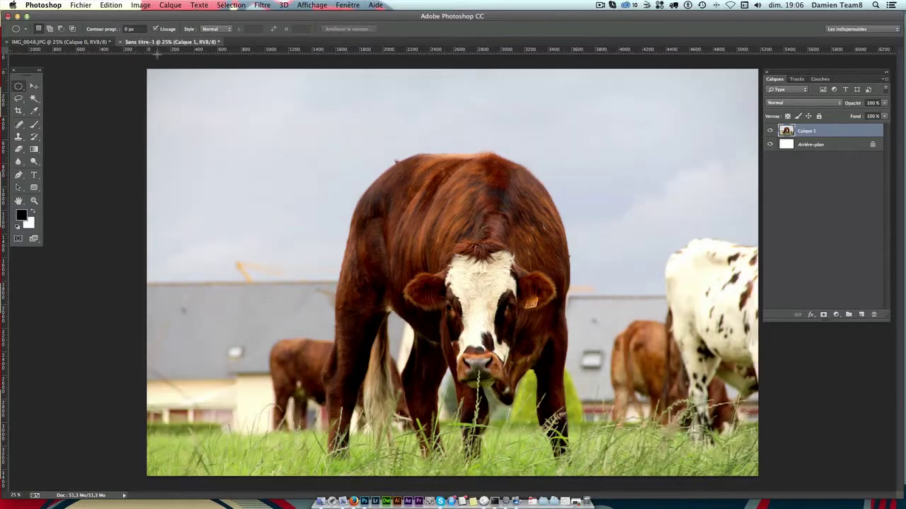
left_click(61, 42)
left_click(33, 85)
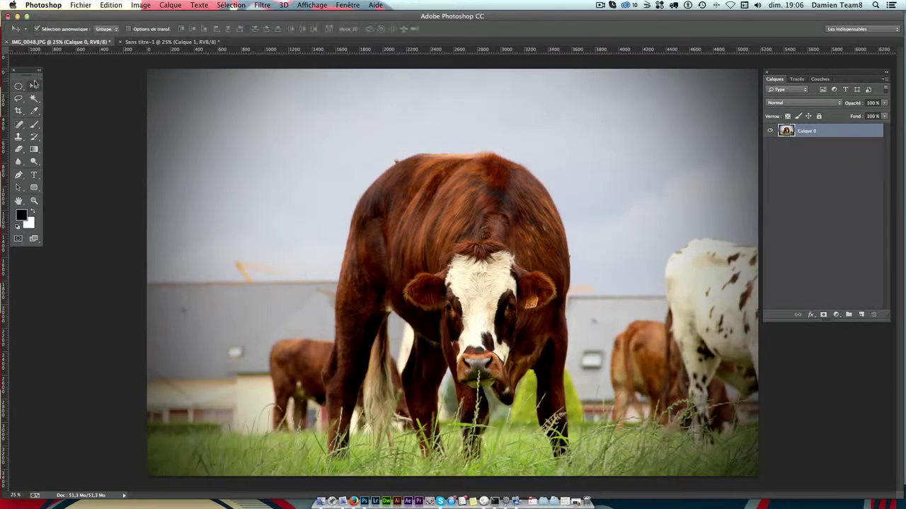
key("super+v")
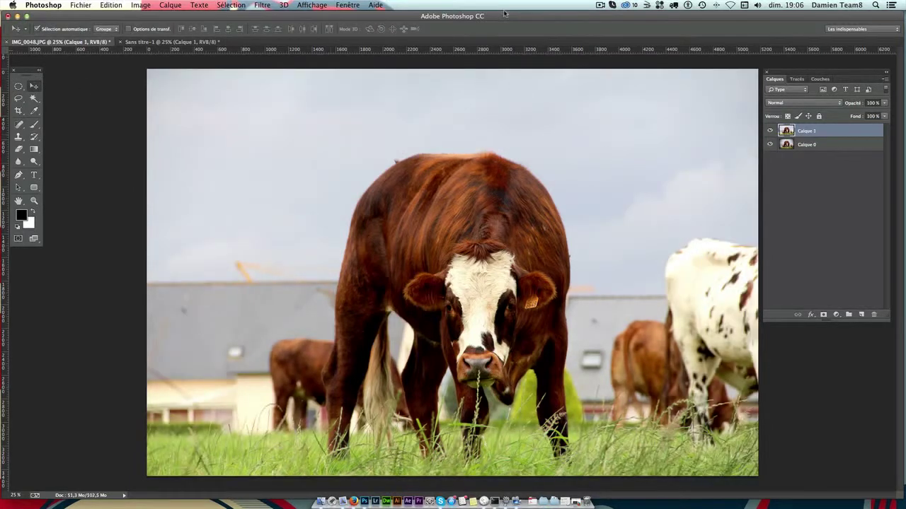
left_click(170, 4)
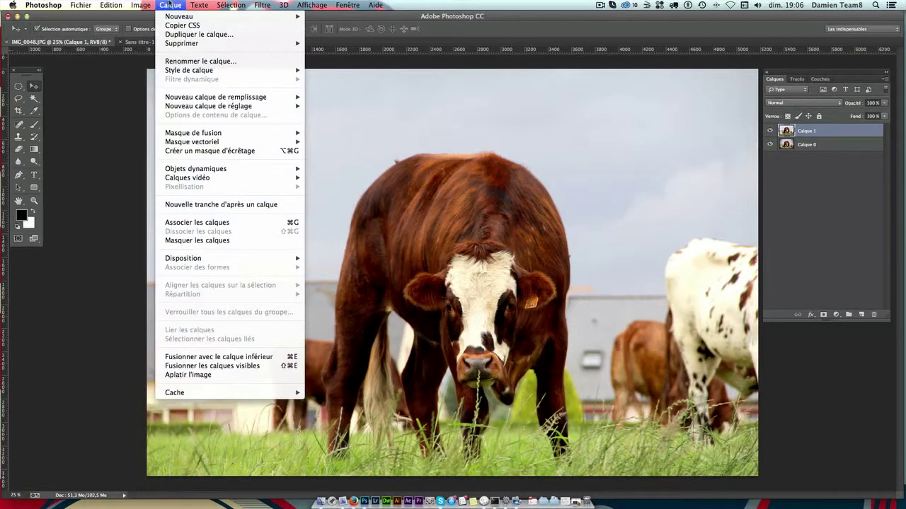
mouse_move(216, 97)
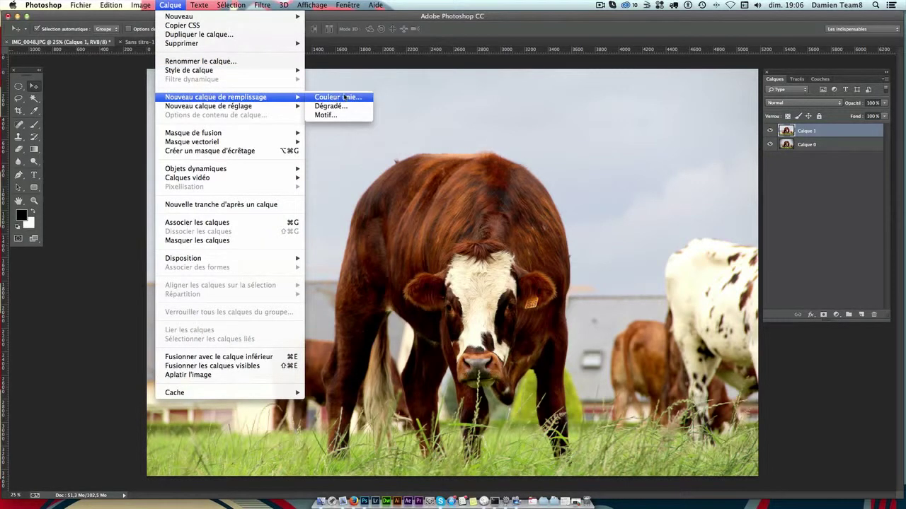
- Add a Gradient fill layer with Radial style, Reverse ticked and 186% scale
left_click(343, 106)
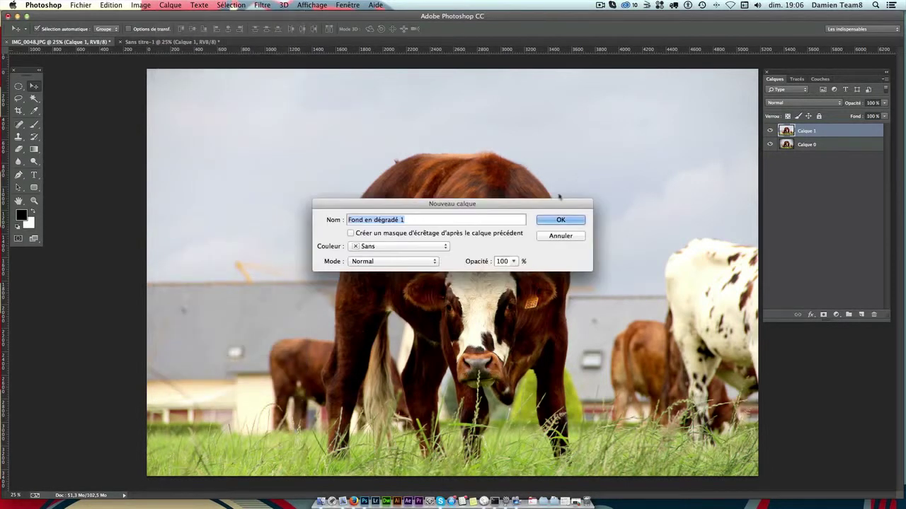
left_click(559, 221)
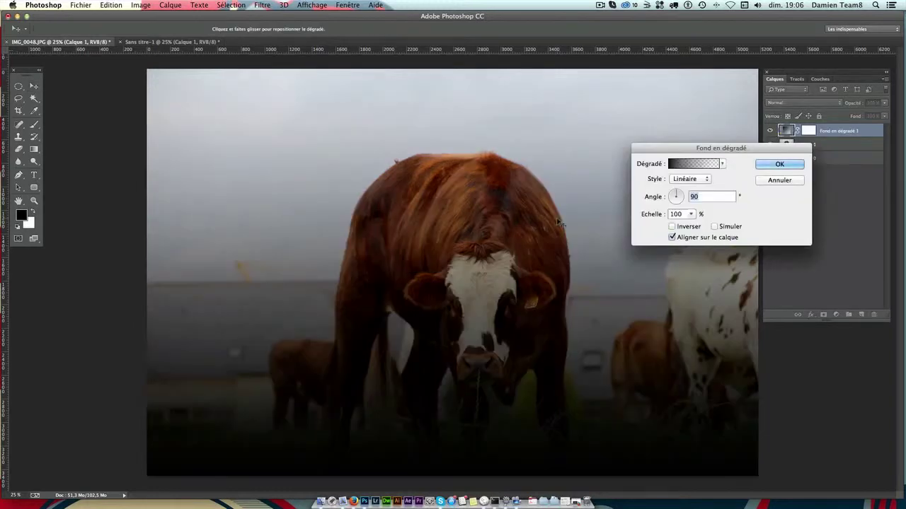
left_click(704, 179)
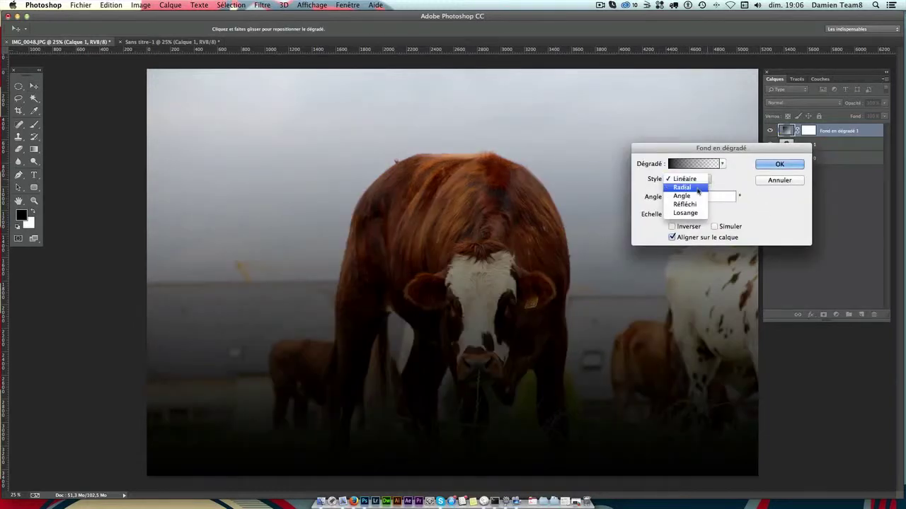
left_click(697, 189)
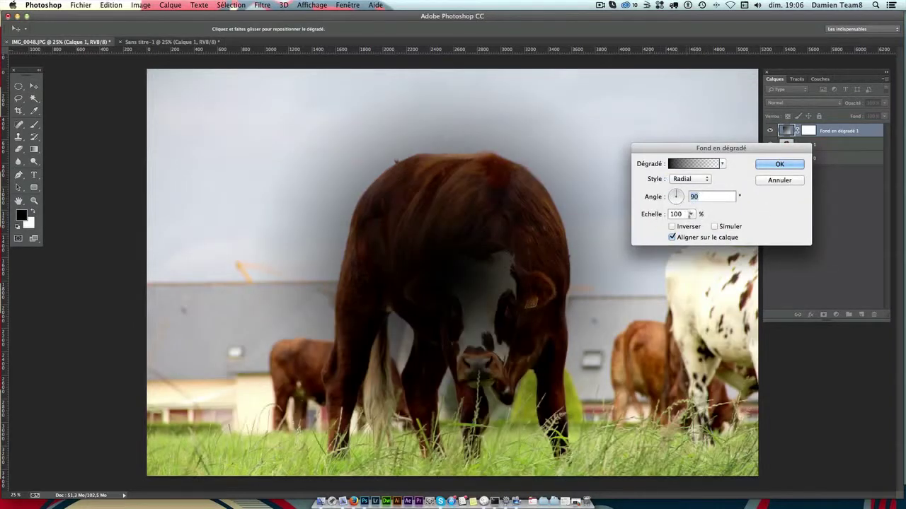
left_click(672, 227)
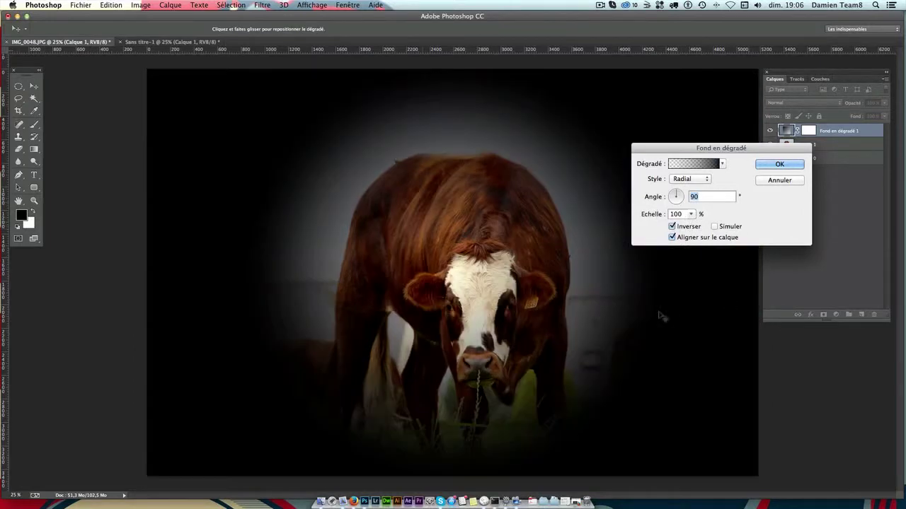
left_click_drag(691, 216, 697, 226)
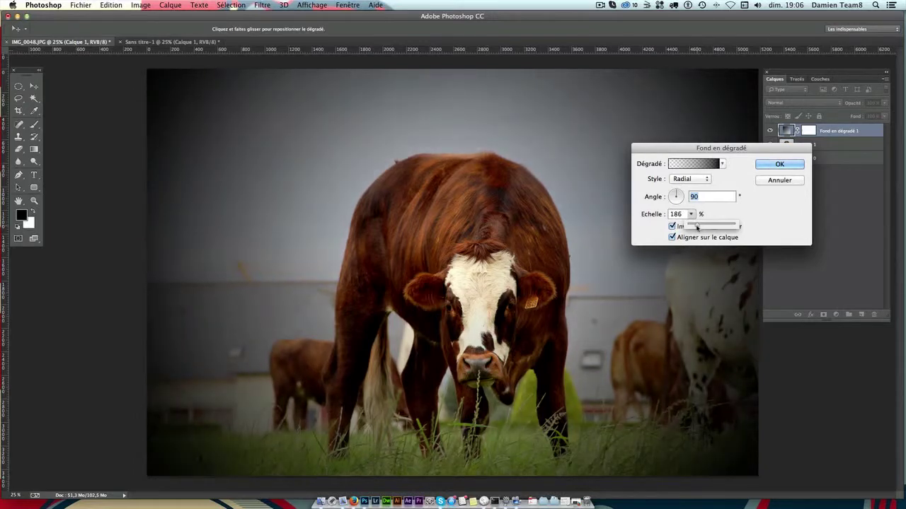
left_click(779, 164)
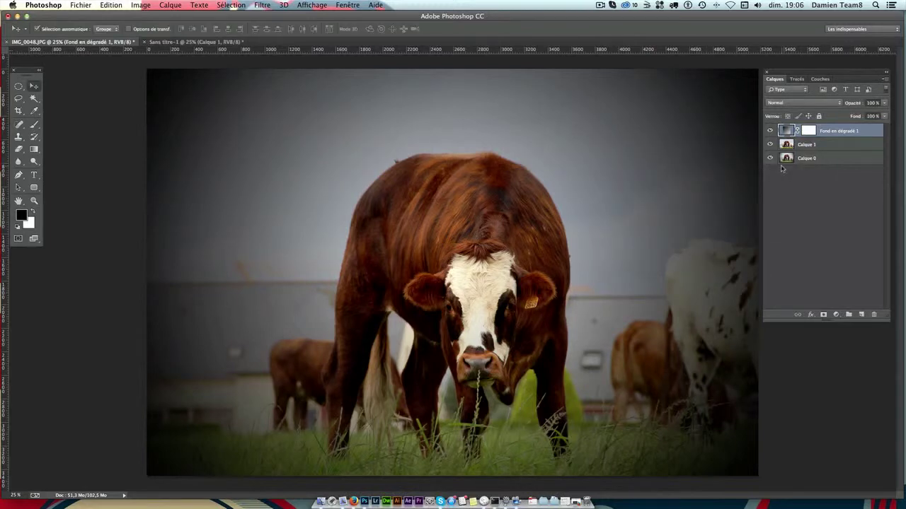
- Target the Fond en dégradé 1 layer mask and set a soft 3500 px brush
left_click(807, 132)
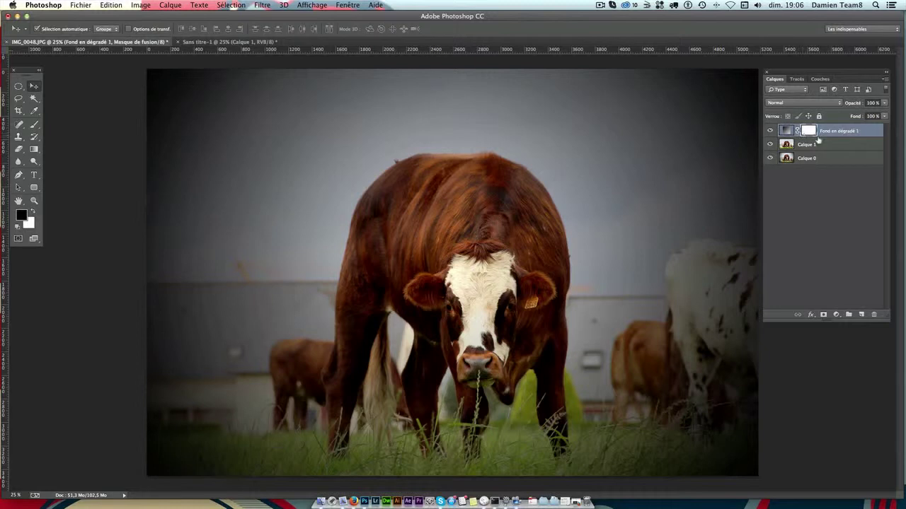
left_click(786, 131)
left_click(34, 125)
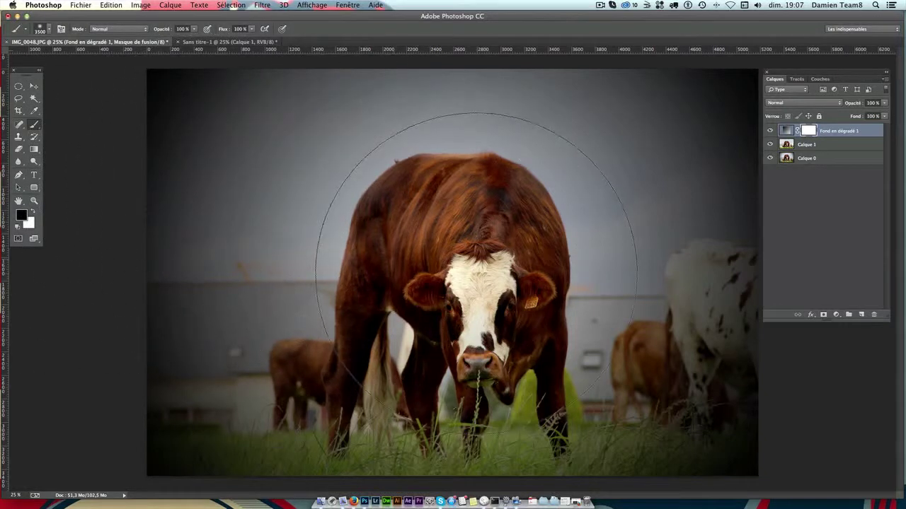
left_click(41, 30)
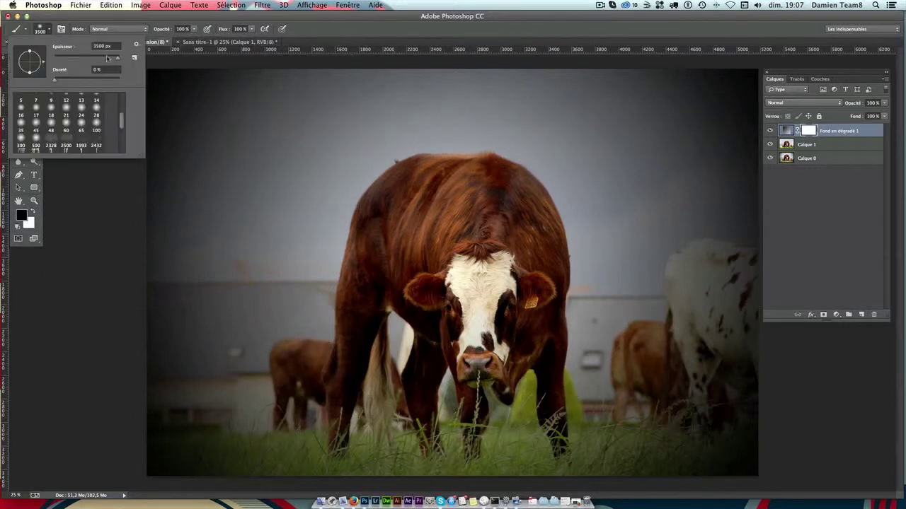
left_click(97, 46)
key("Return")
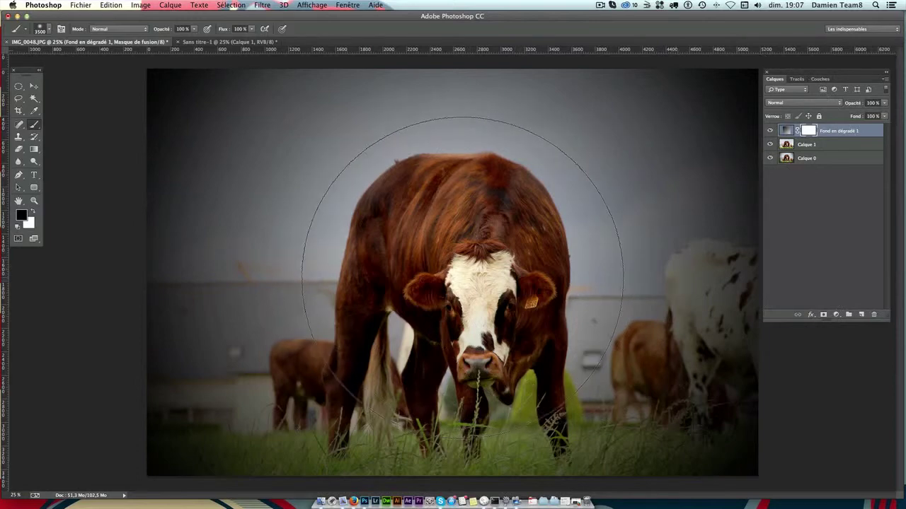
- Paint over the cow in the centre to clear the gradient darkening there
left_click(461, 276)
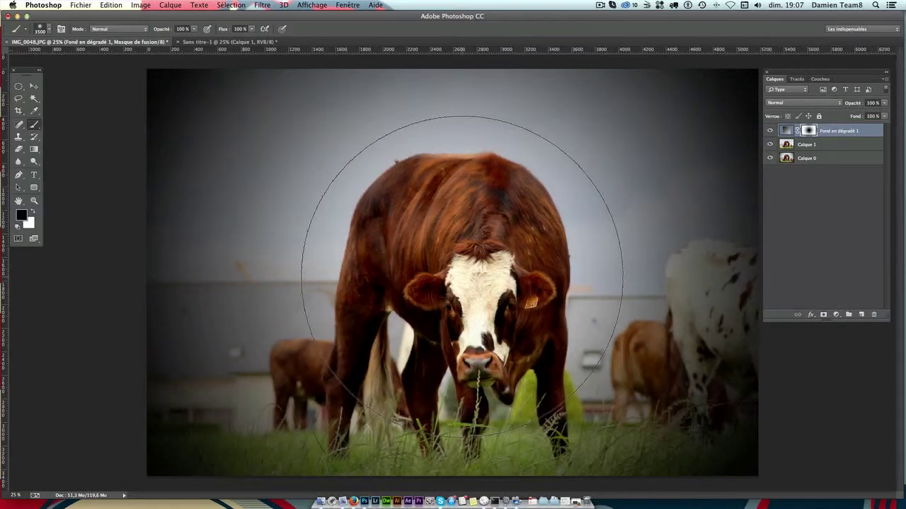
left_click(462, 276)
left_click(462, 276)
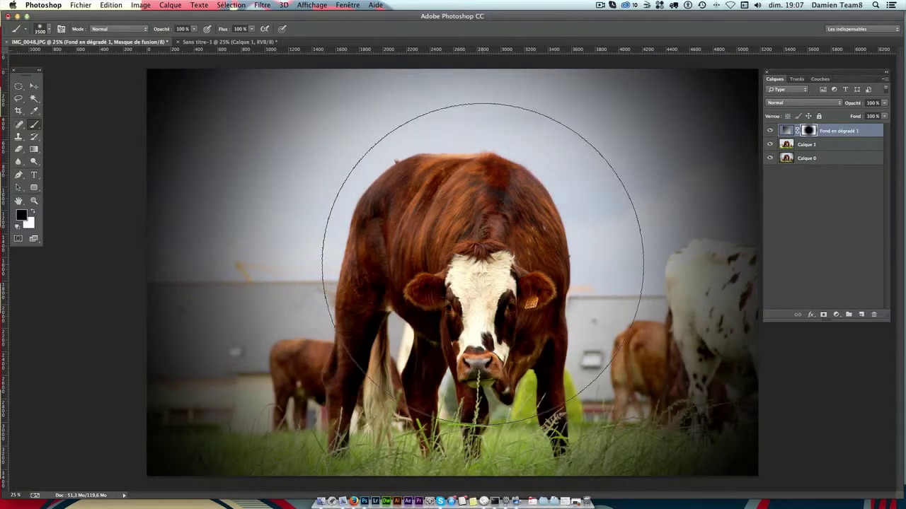
mouse_move(459, 363)
left_mouse_down()
mouse_move(442, 310)
mouse_move(522, 330)
left_mouse_up()
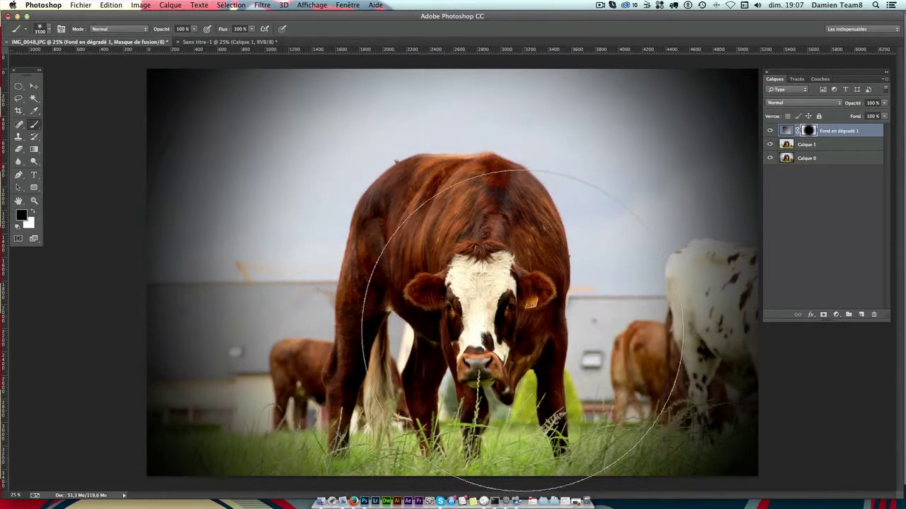
- Enable Color Overlay (Incrustation couleur) in Fond en dégradé 1's layer style
double_click(869, 131)
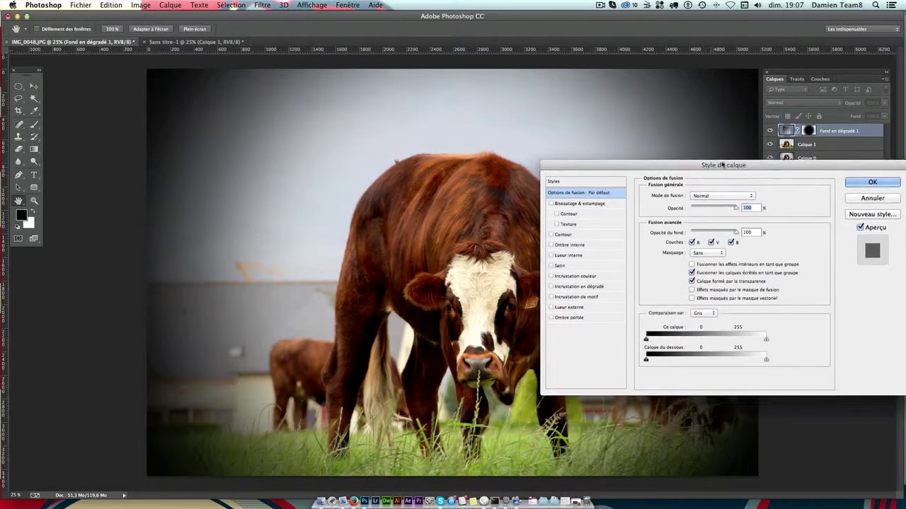
left_click_drag(715, 166, 760, 242)
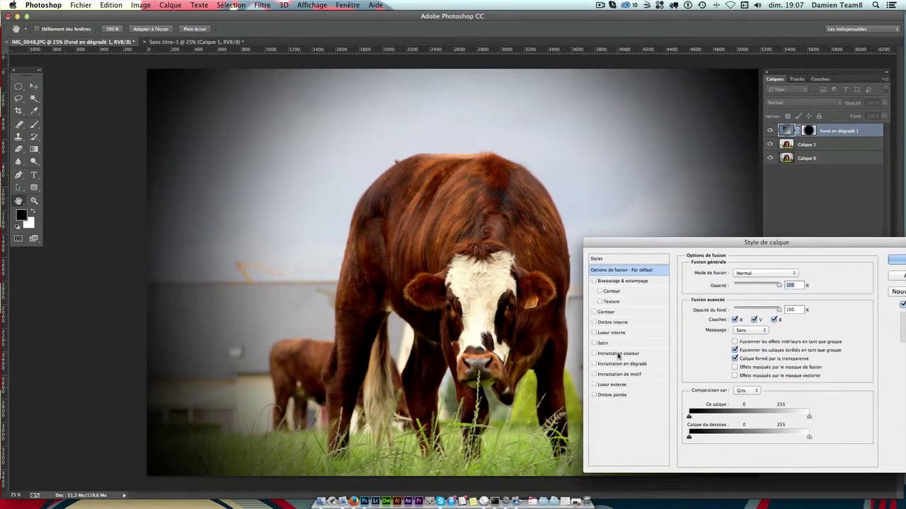
left_click(619, 353)
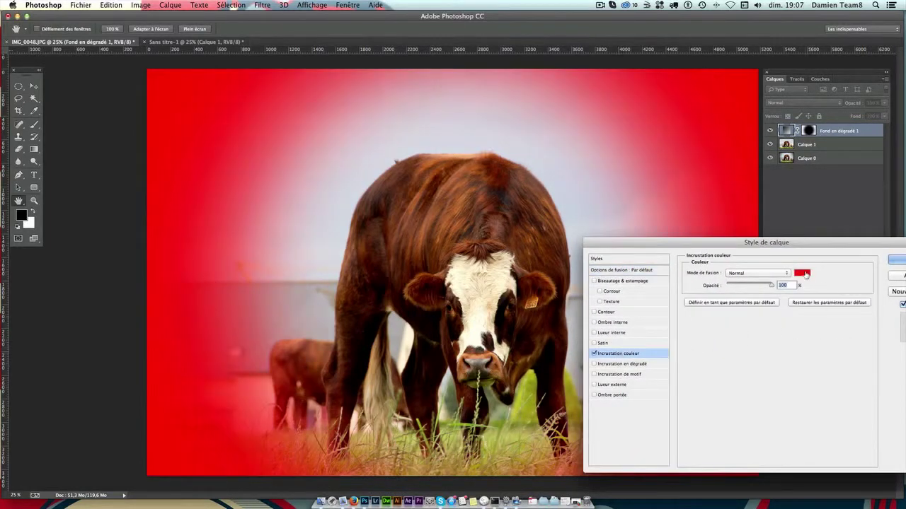
left_click(803, 273)
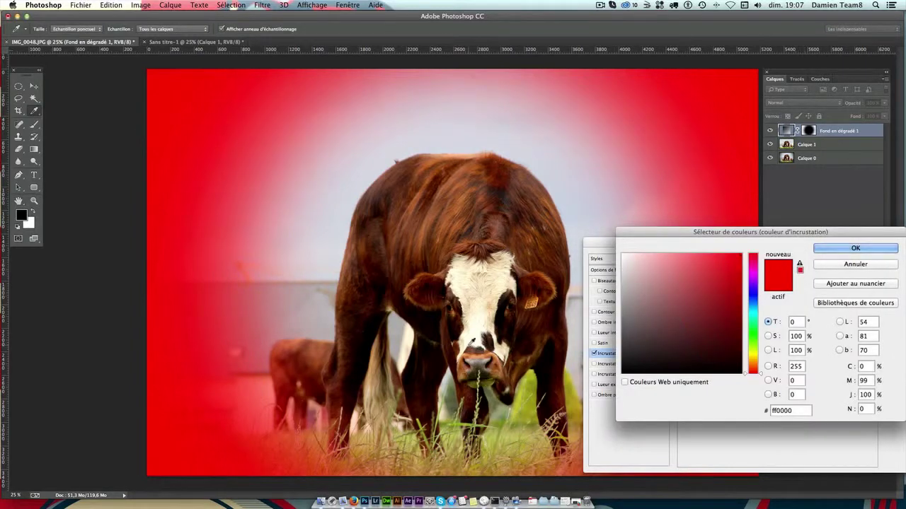
- Sample brown #7c3507 from the cow's coat as the overlay colour and apply it
left_click(417, 472)
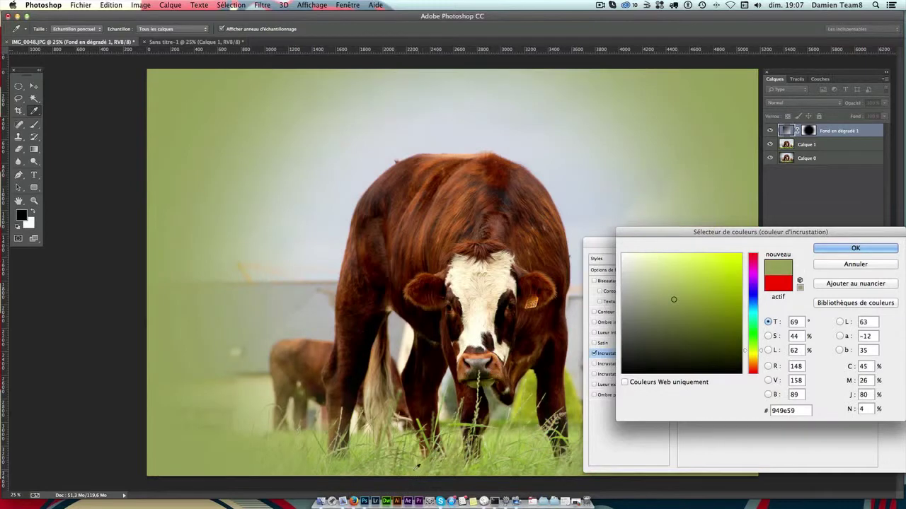
left_click(455, 471)
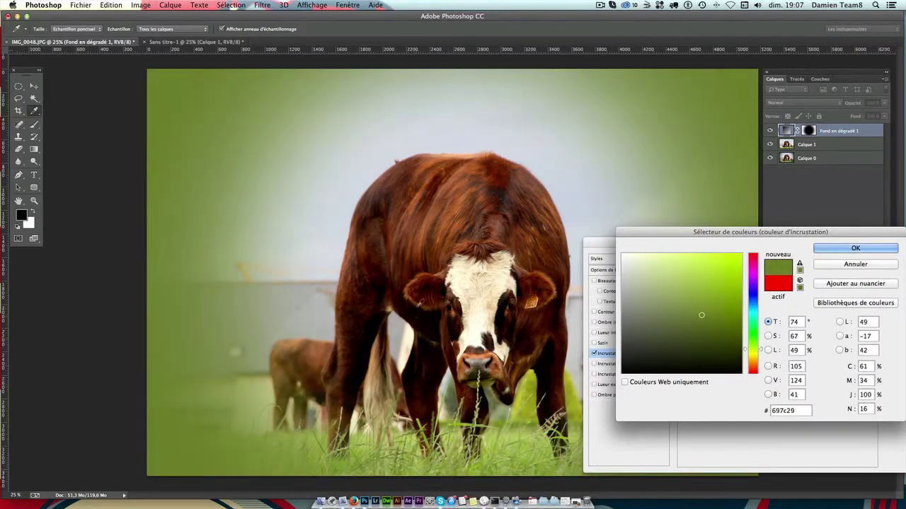
left_click(420, 315)
left_click(392, 293)
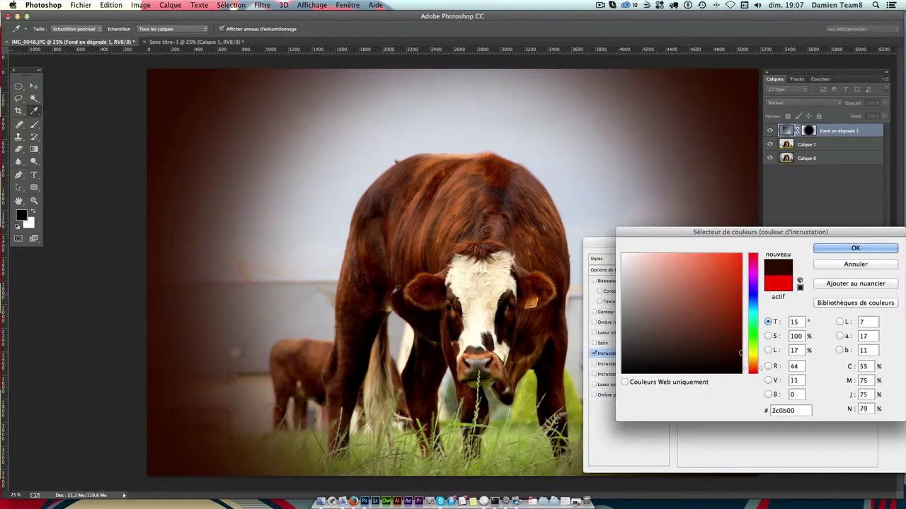
left_click(409, 276)
left_click(418, 259)
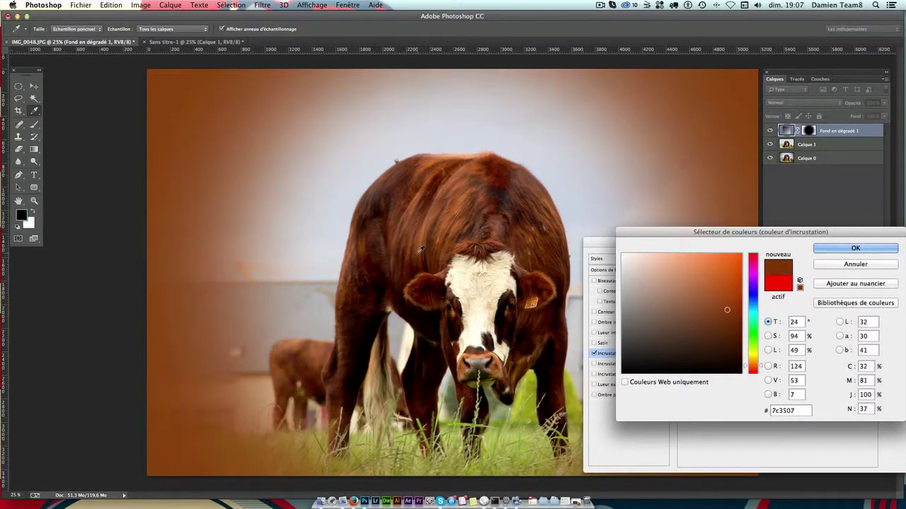
left_click(428, 249)
left_click(849, 248)
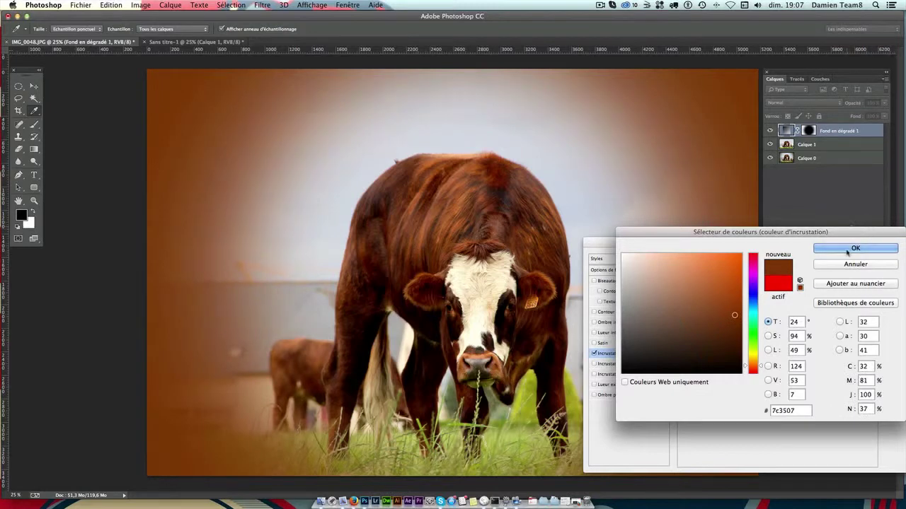
left_click(896, 261)
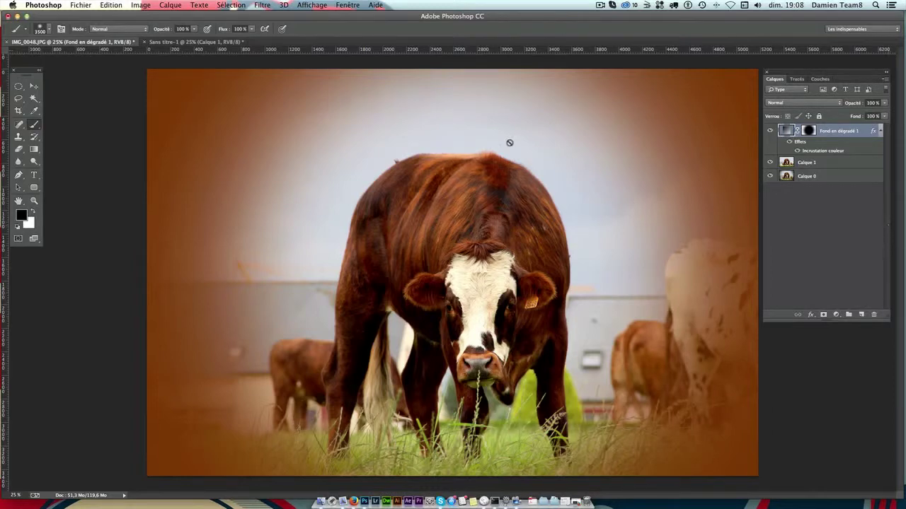
- Hide Calque 1, duplicate Calque 0 as Calque 2, and move it above Fond en dégradé 1
left_click(769, 132)
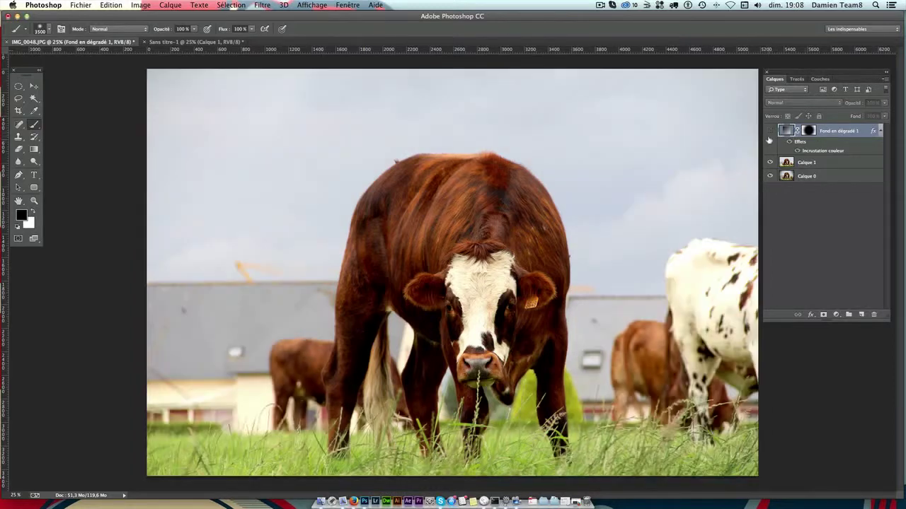
left_click(770, 131)
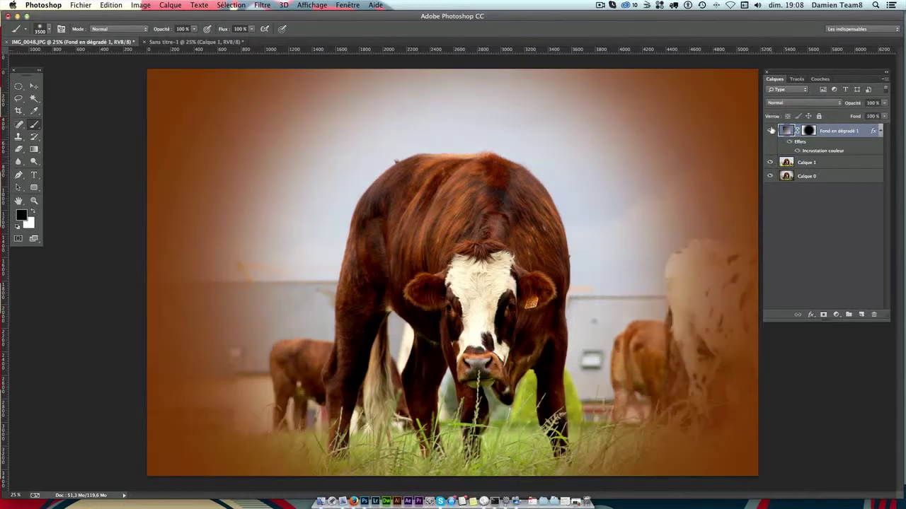
left_click(797, 162)
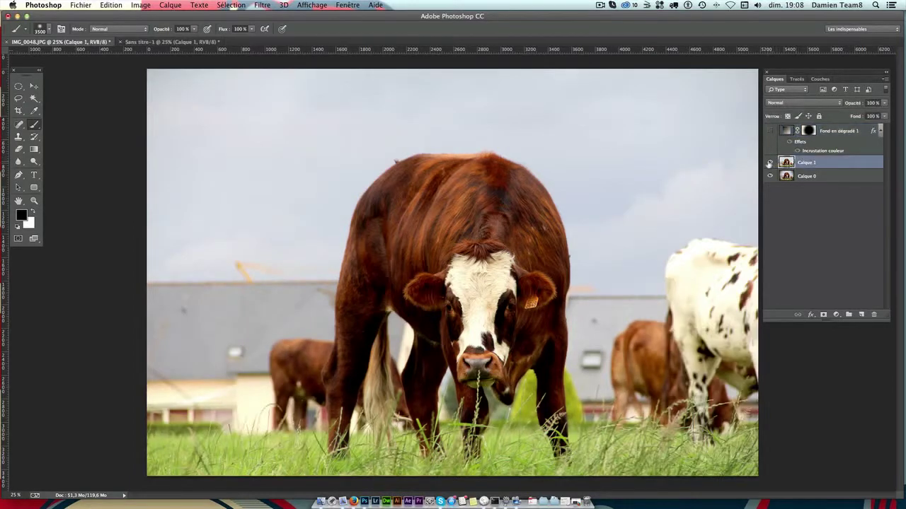
left_click(770, 163)
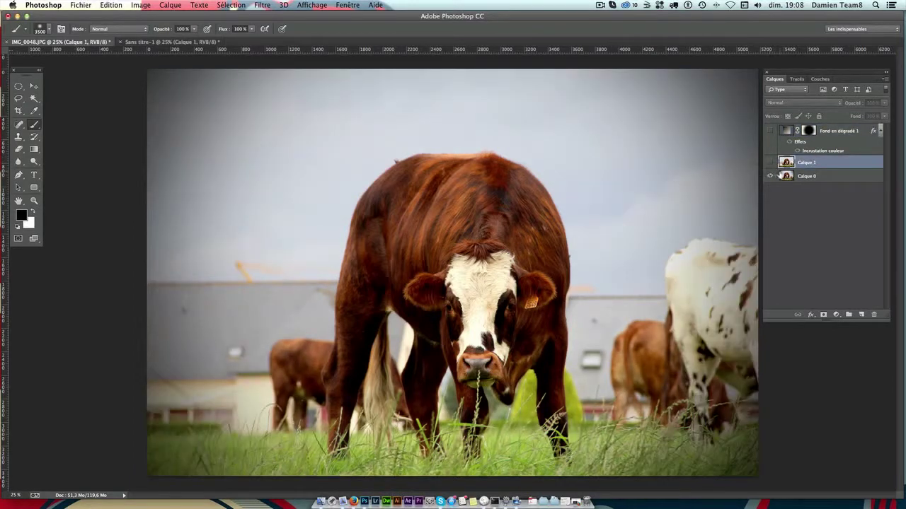
left_click(820, 178)
key("ctrl+j")
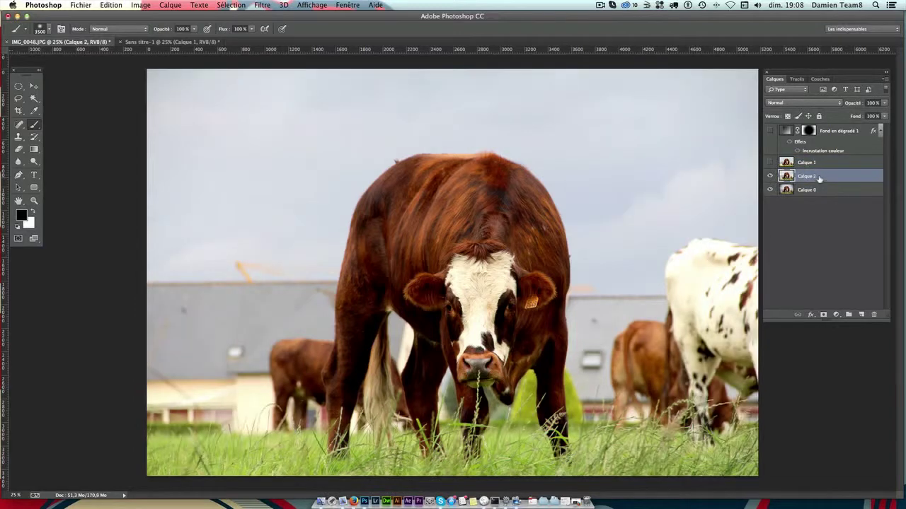
left_click(770, 130)
left_click_drag(813, 175, 821, 131)
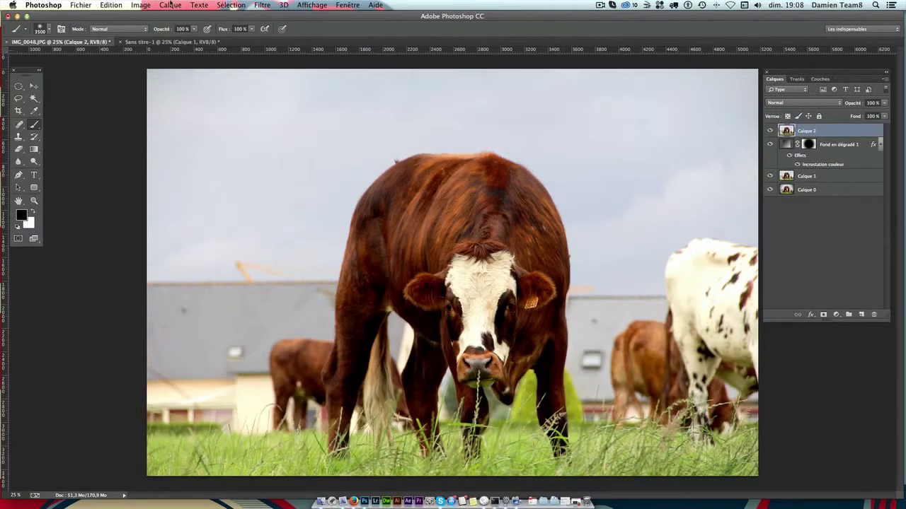
- Convert the image to Grayscale mode, merging layers and discarding colour information
left_click(113, 5)
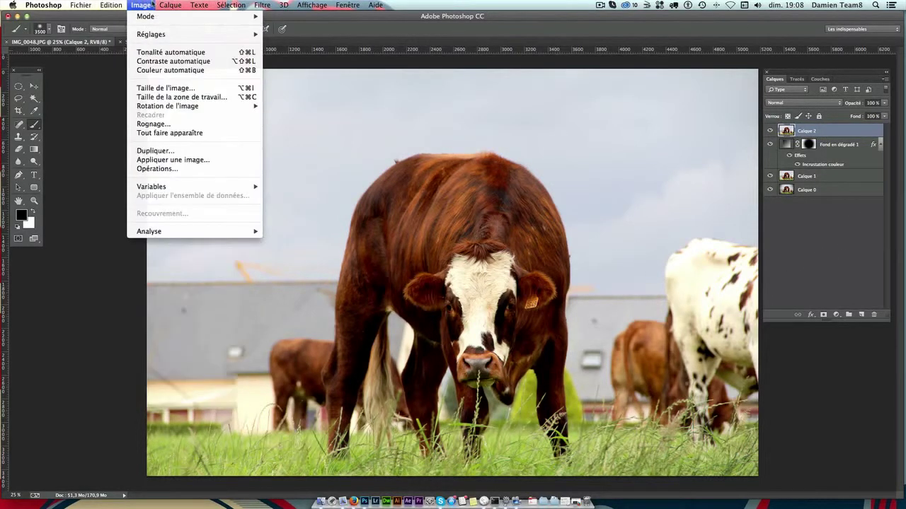
mouse_move(156, 16)
left_click(294, 28)
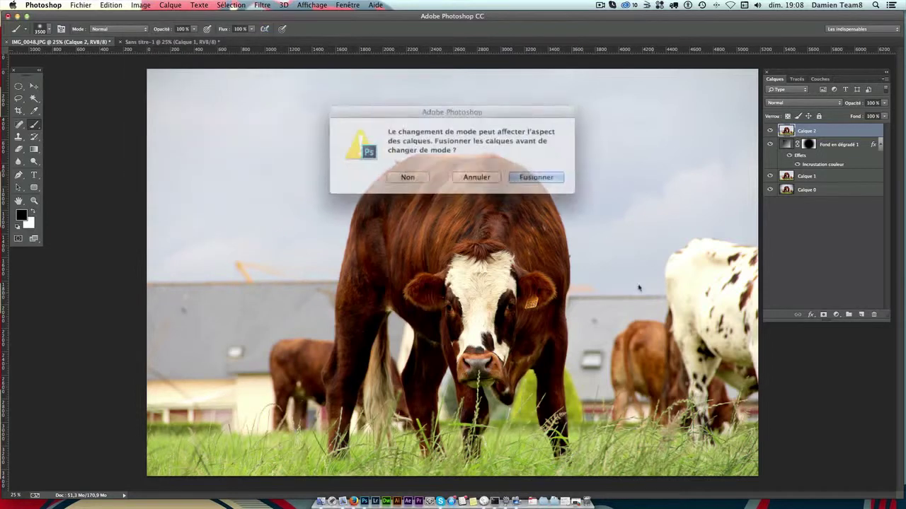
left_click(523, 175)
left_click(514, 194)
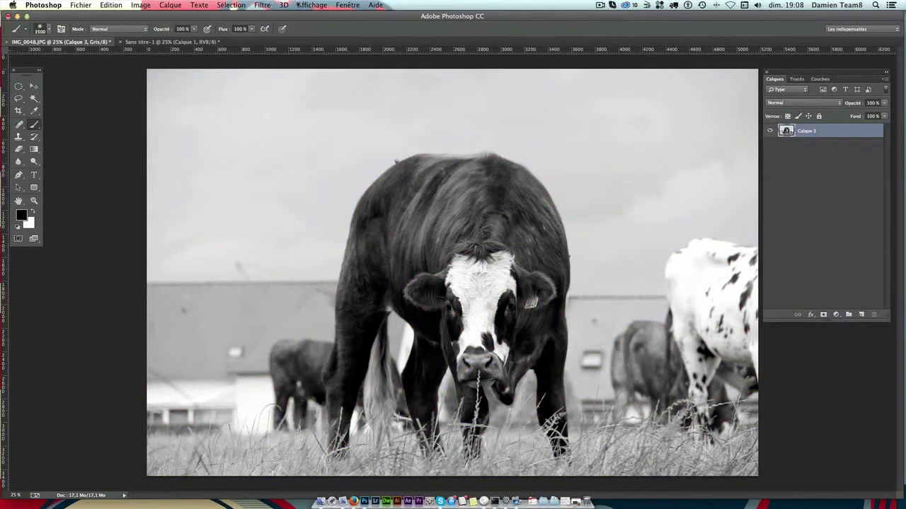
- Apply Levels with input values 9, 1.23 and 247 to the greyscale photo
key("ctrl+l")
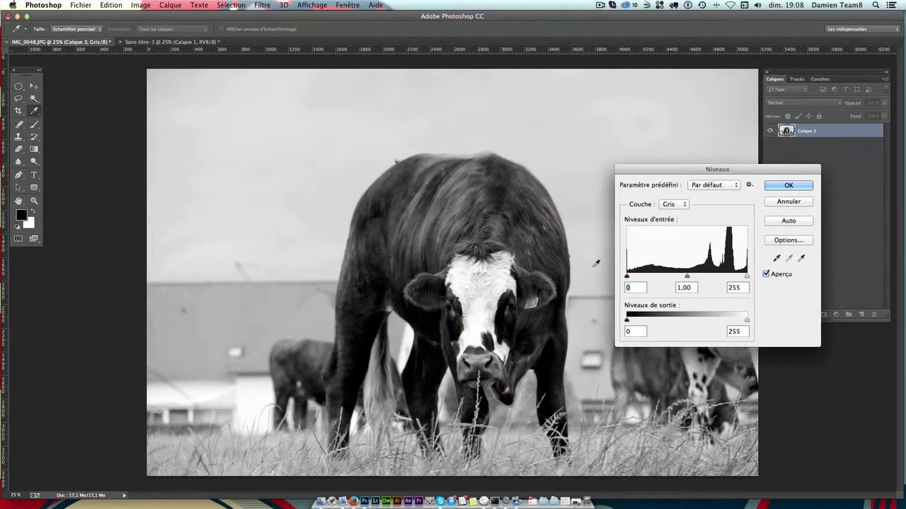
left_click_drag(626, 276, 630, 276)
left_click_drag(686, 277, 680, 277)
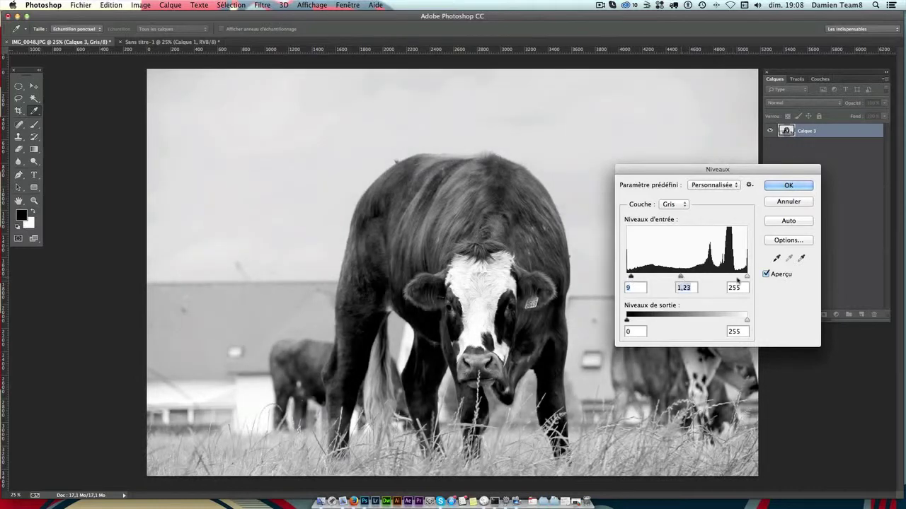
left_click_drag(746, 276, 744, 276)
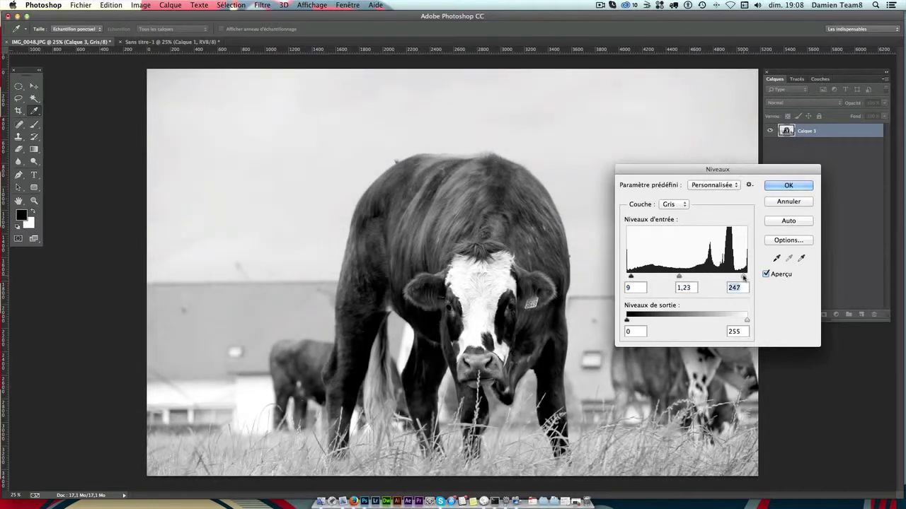
key("Return")
- In Lens Correction's Custom settings, set Vignette Amount -100 and Midpoint +56, and apply
key("b")
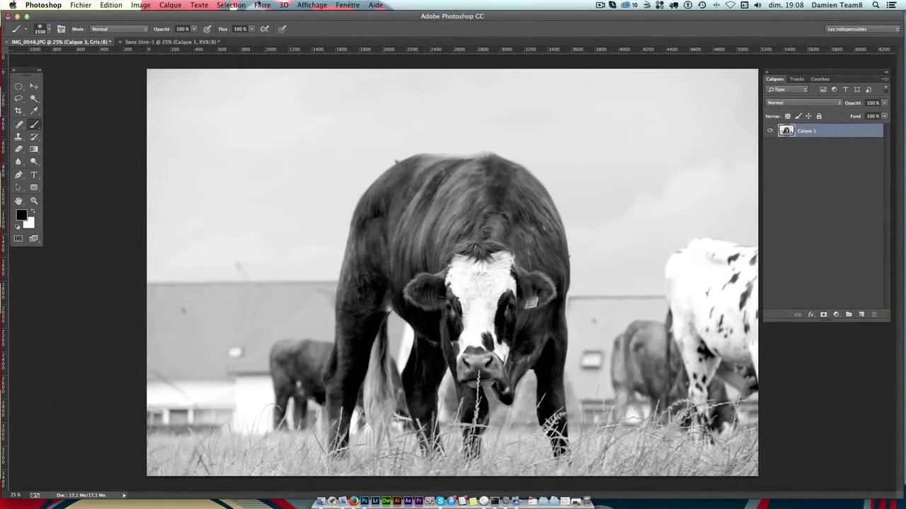
left_click(262, 5)
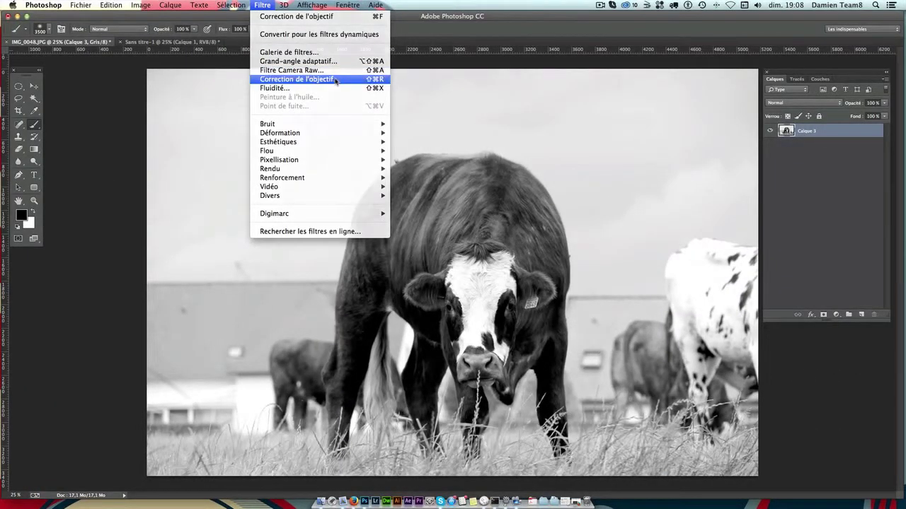
left_click(338, 80)
left_click(813, 65)
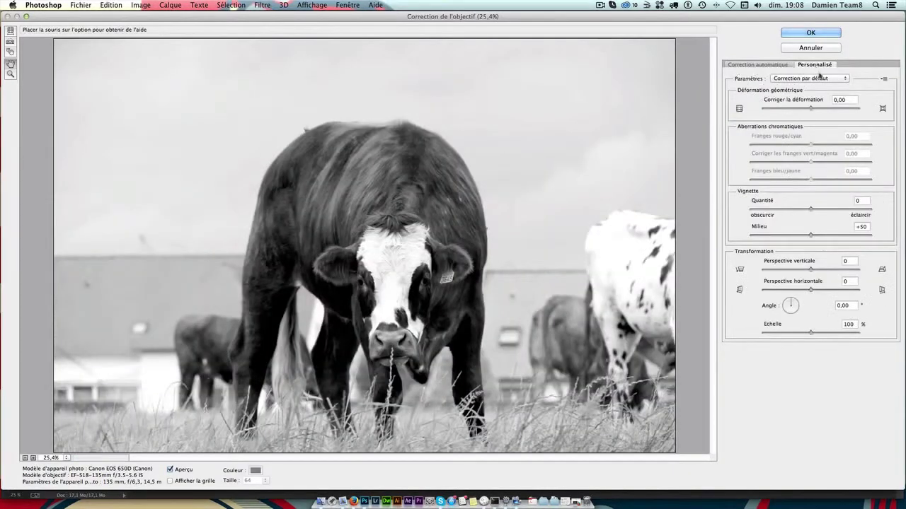
left_click_drag(810, 209, 751, 211)
mouse_move(810, 236)
left_mouse_down()
mouse_move(776, 236)
mouse_move(835, 236)
mouse_move(806, 240)
left_mouse_up()
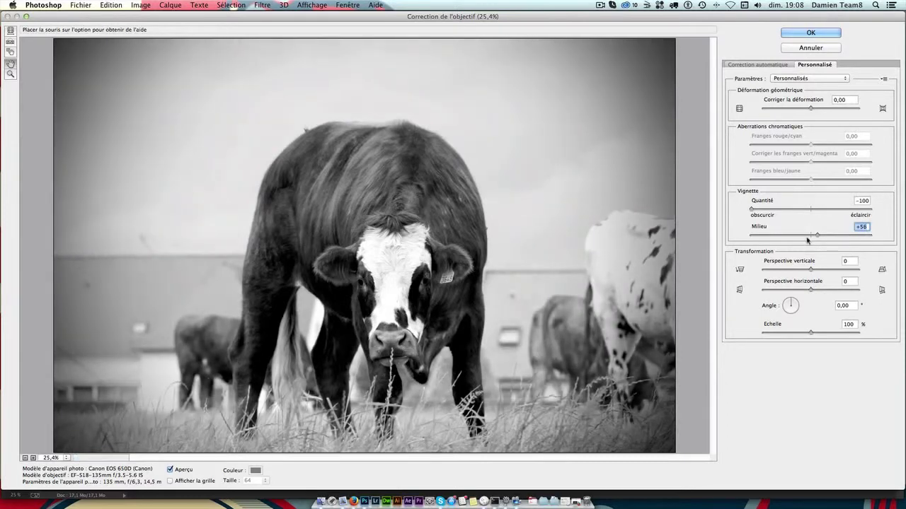
left_click(815, 34)
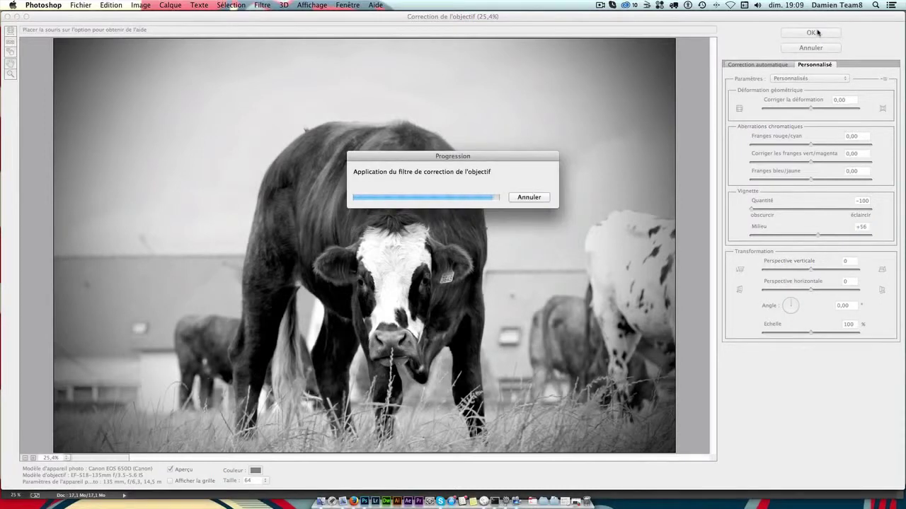